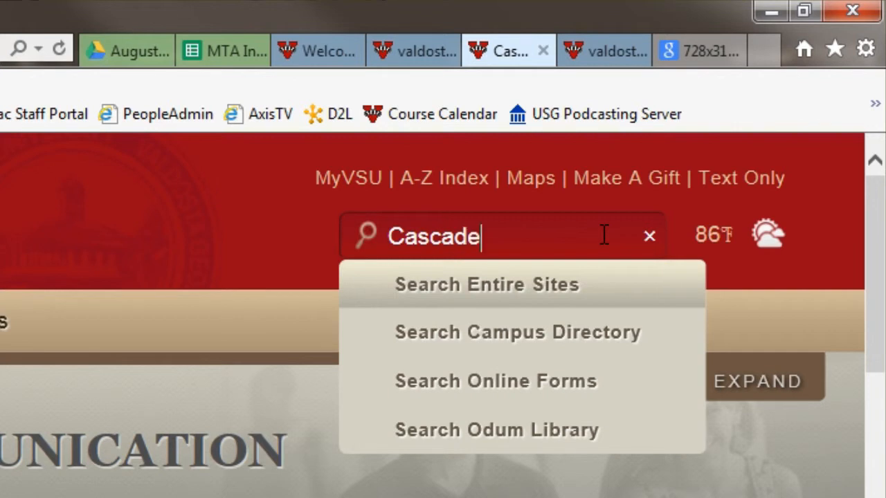
- Search the university website for Cascade and read the Cascade CMS Guides page down to its Guides and Assistance sections
key(Return)
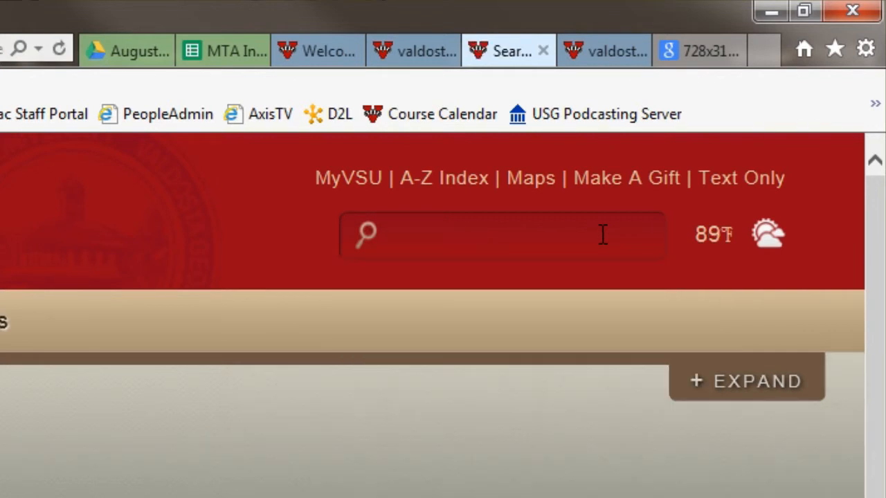
scroll(603, 235, down, 4)
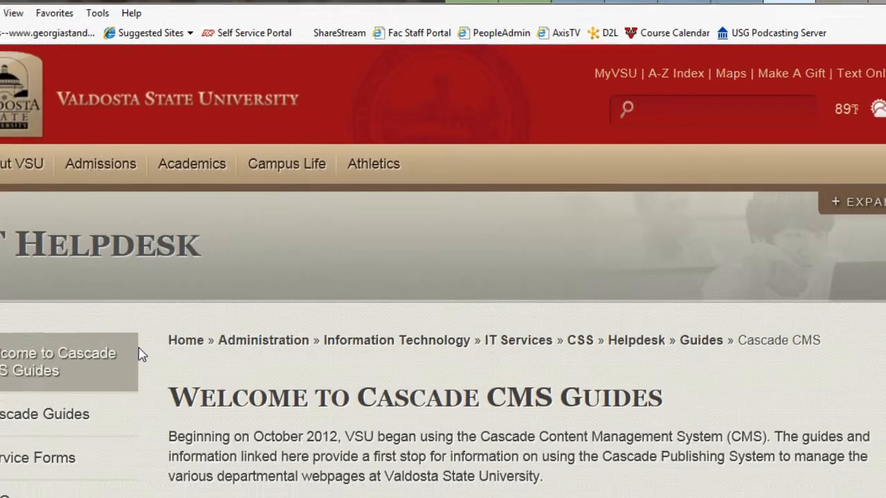
scroll(537, 406, down, 2)
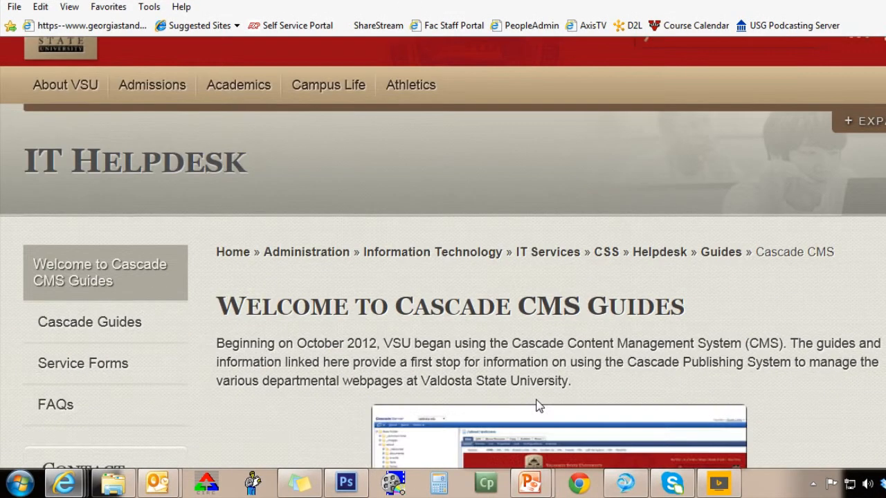
scroll(241, 399, down, 6)
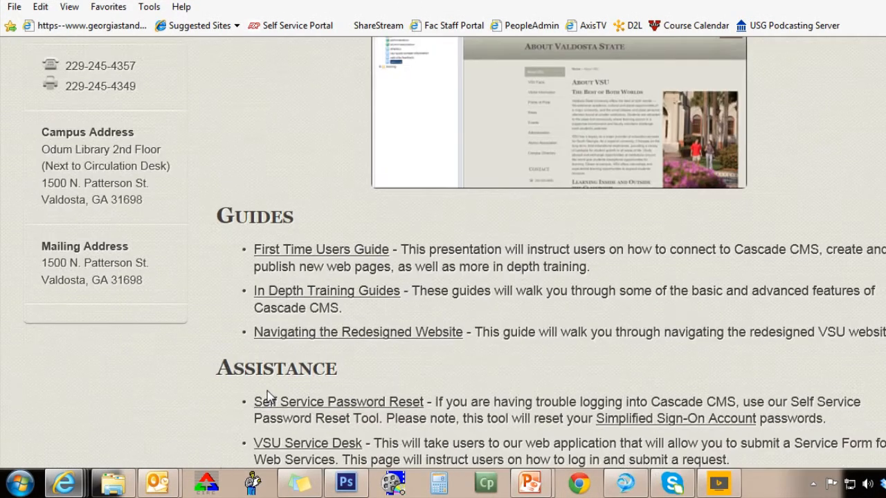
- Open the In Depth Training Guides and look through the Cascade Learning Resources list
click(297, 305)
scroll(508, 365, down, 6)
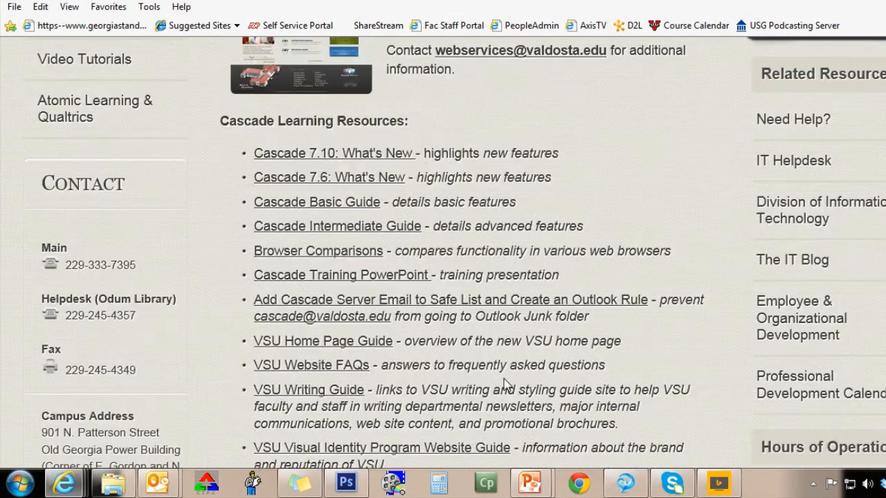
scroll(504, 384, down, 1)
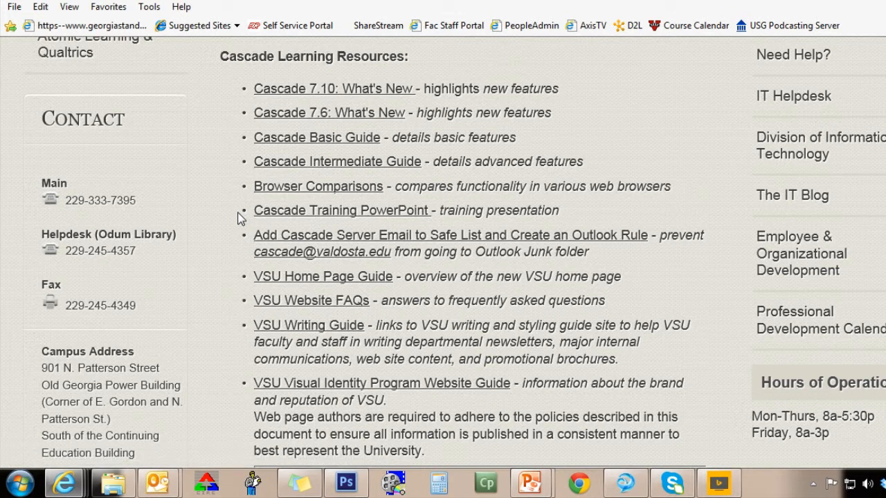
scroll(238, 218, up, 10)
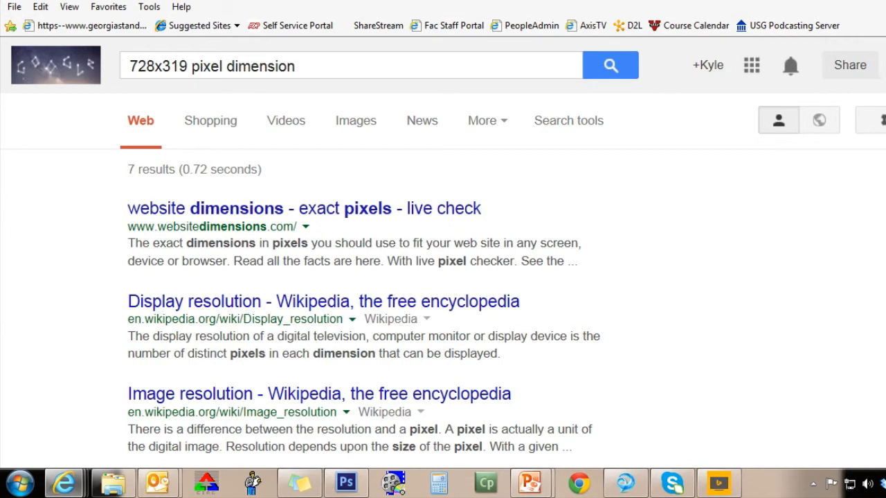
- Open the library's Media Center page and advance its banner slideshow to examine how slide images fit
click(305, 2)
text(v)
key(Escape)
click(192, 18)
scroll(485, 321, down, 3)
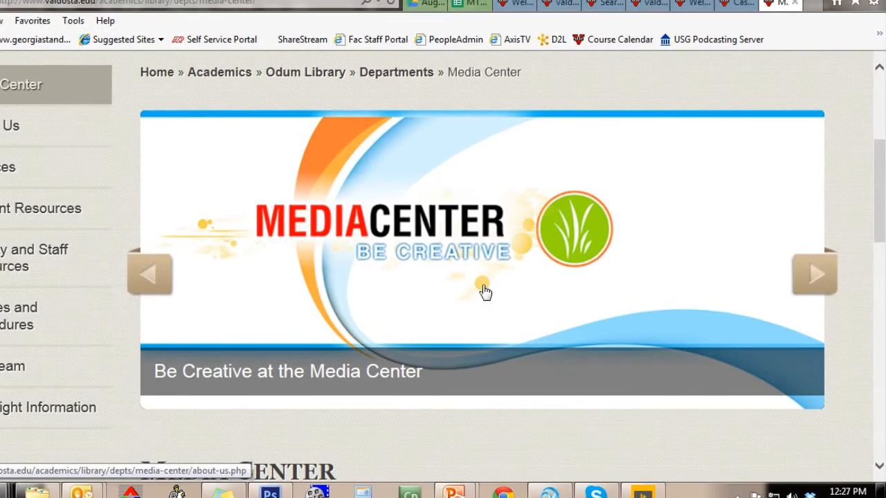
click(819, 287)
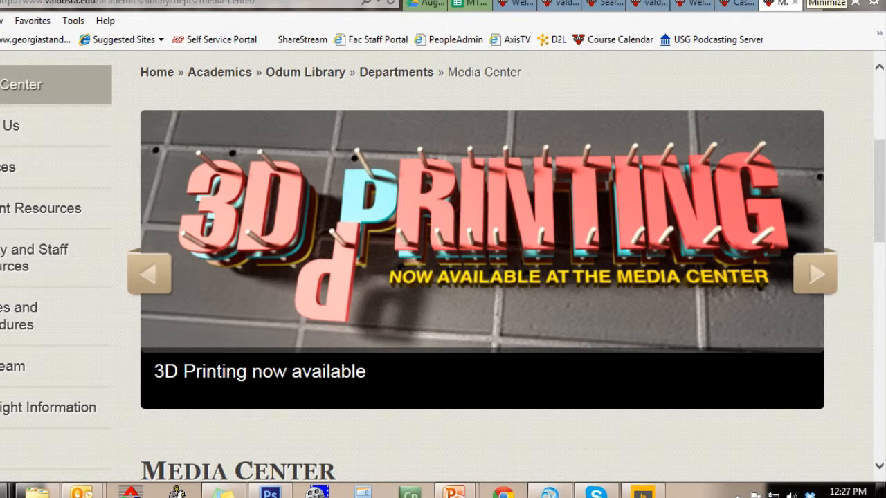
- Switch from the browser to Photoshop and arrange the photo folder window beside the Photoshop window
click(827, 2)
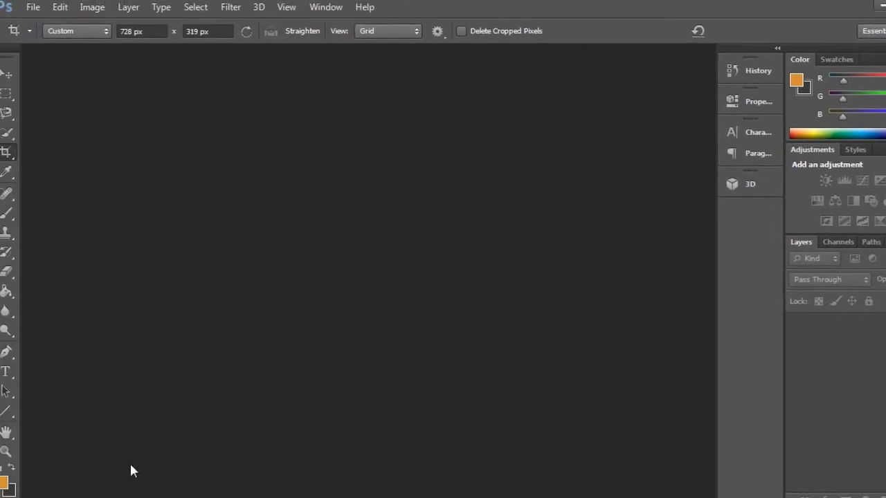
mouse_move(180, 497)
drag(482, 4, 808, 27)
click(125, 425)
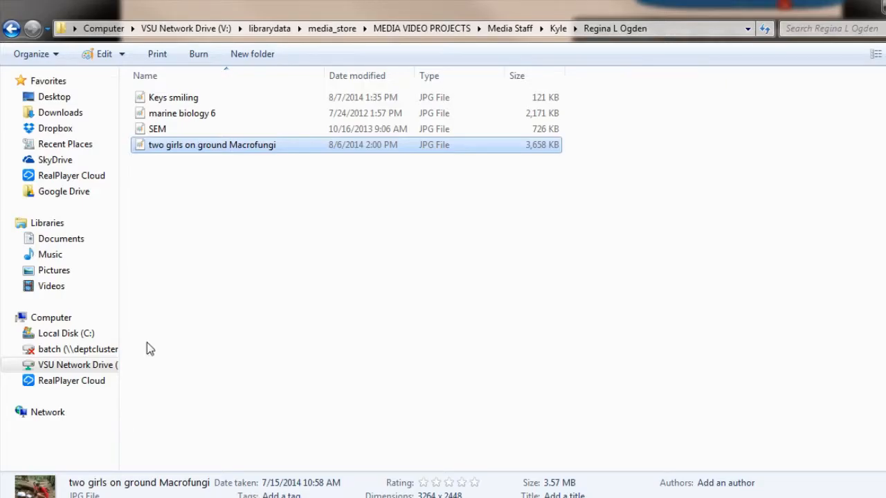
drag(337, 6, 201, 35)
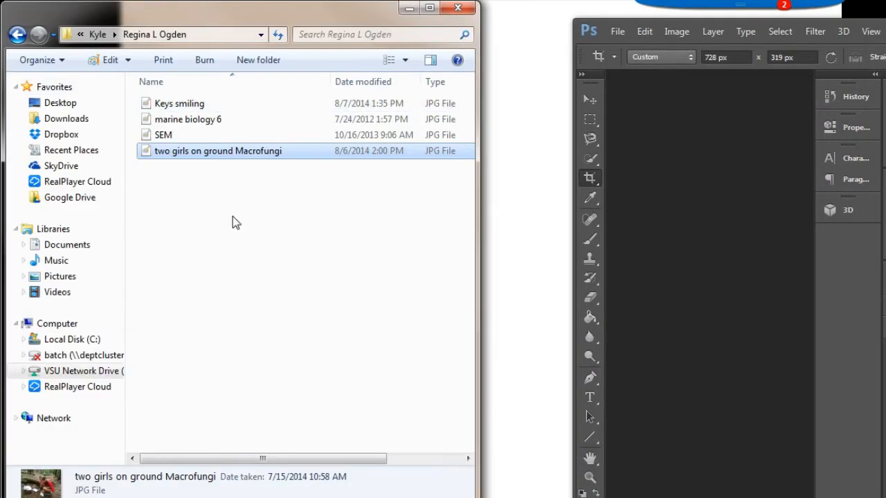
- Open the Keys smiling JPG from the photo folder in Photoshop
click(183, 118)
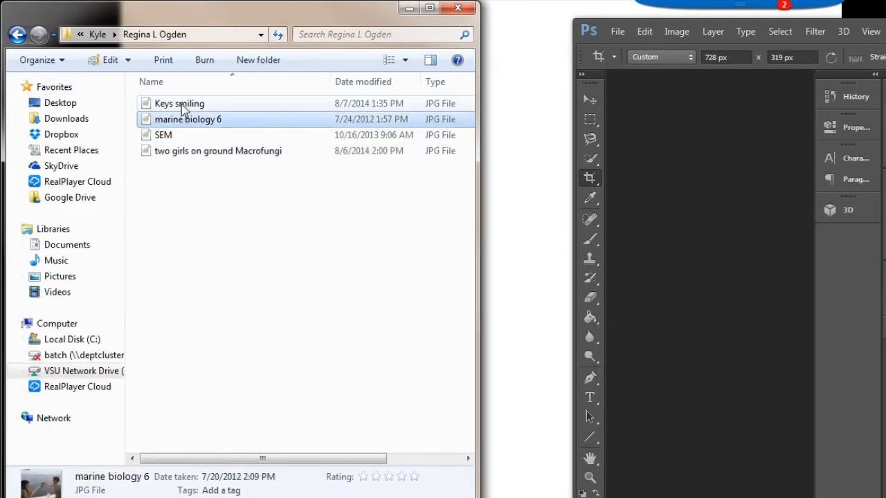
click(184, 105)
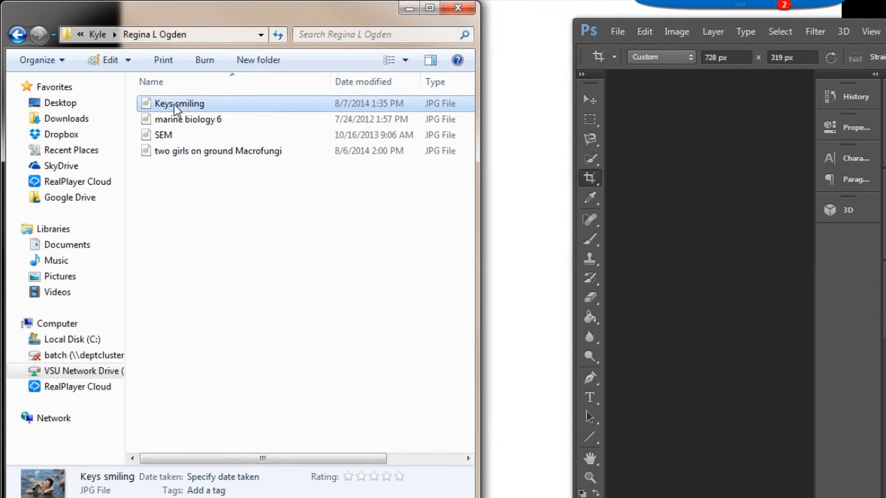
drag(175, 109, 737, 210)
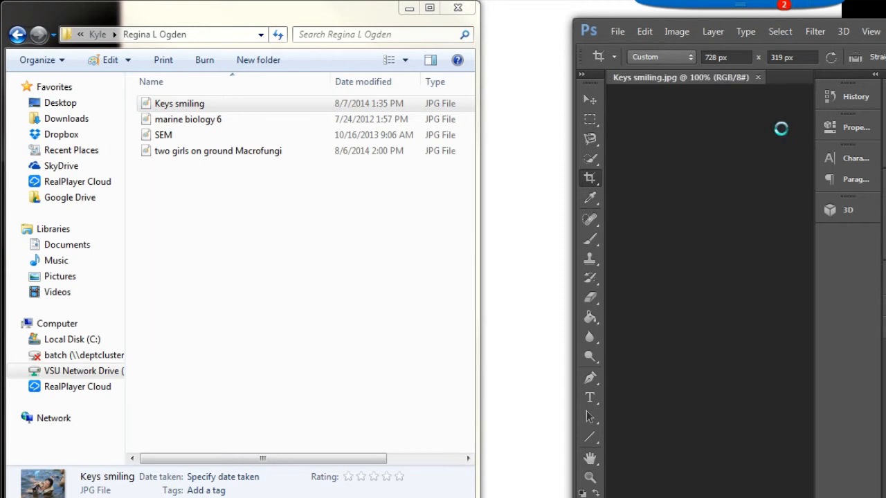
double_click(596, 30)
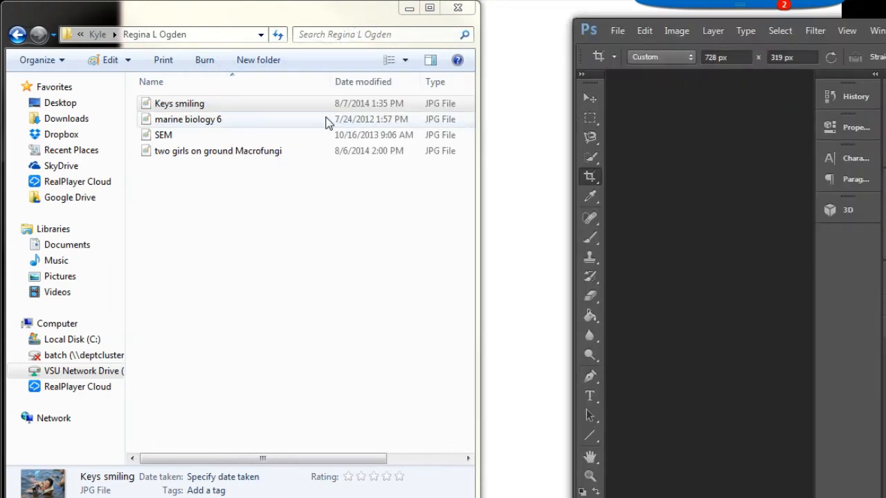
drag(220, 107, 737, 207)
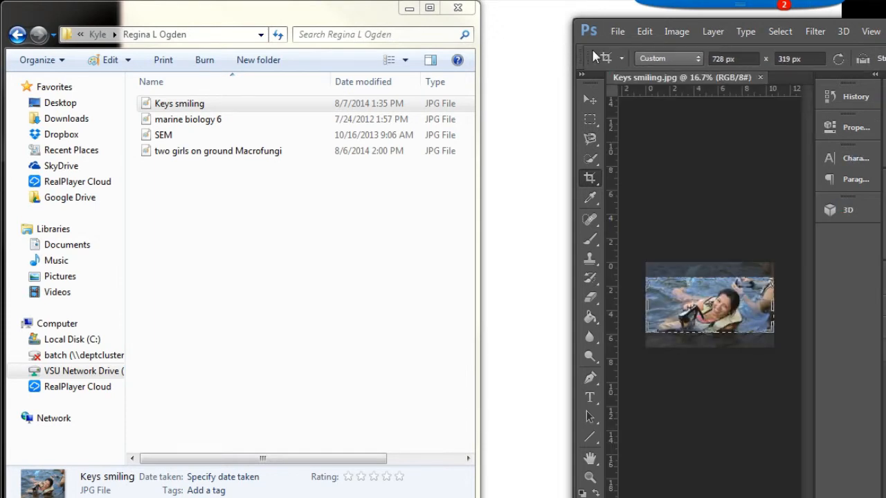
- Enlarge the Photoshop window, dock the floating crop options bar again, and view the photo at 66.7%
drag(578, 33, 114, 1)
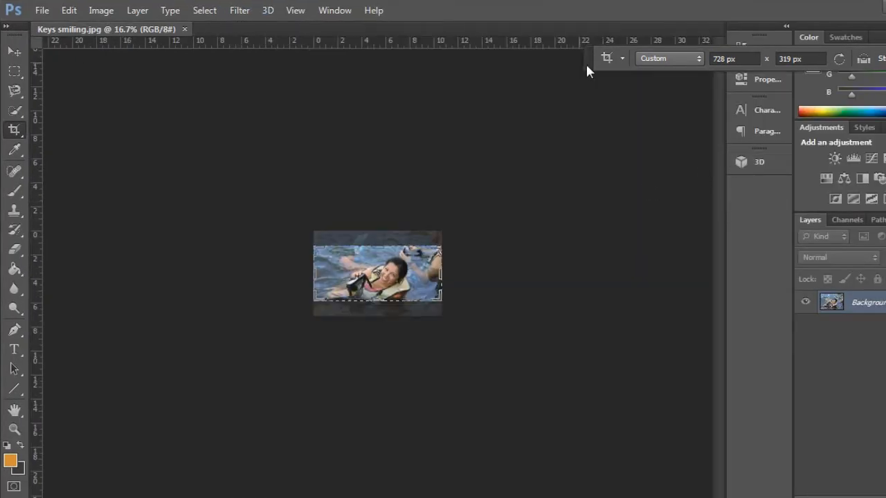
drag(595, 58, 72, 31)
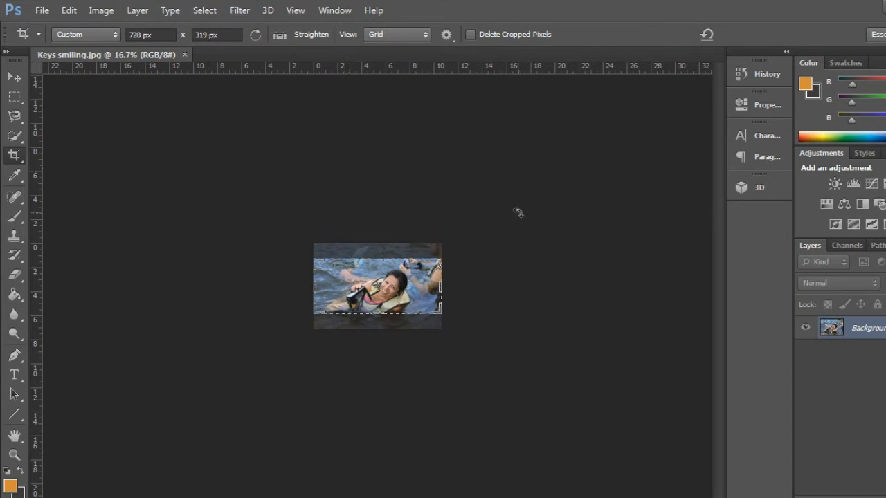
key(ctrl+plus)
key(ctrl+plus)
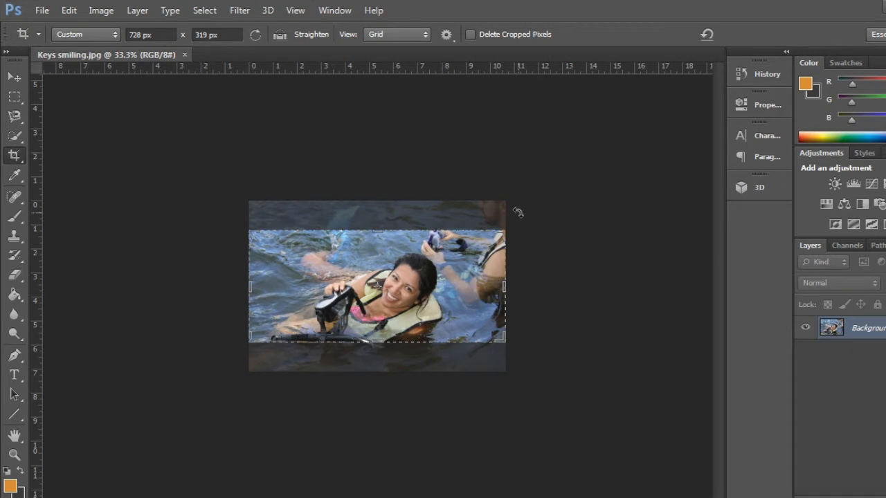
key(ctrl+plus)
key(ctrl+plus)
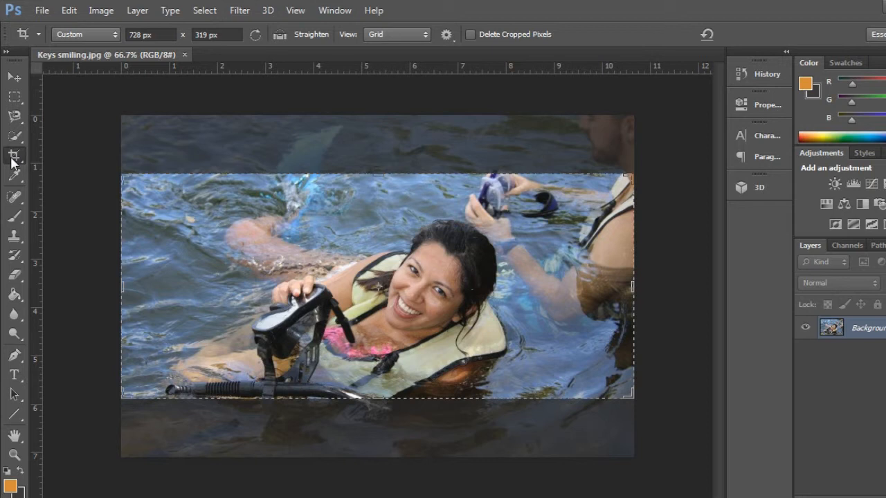
- Activate the Crop tool using the Custom setting with a width of 728 px and a height of 319 px
click(13, 115)
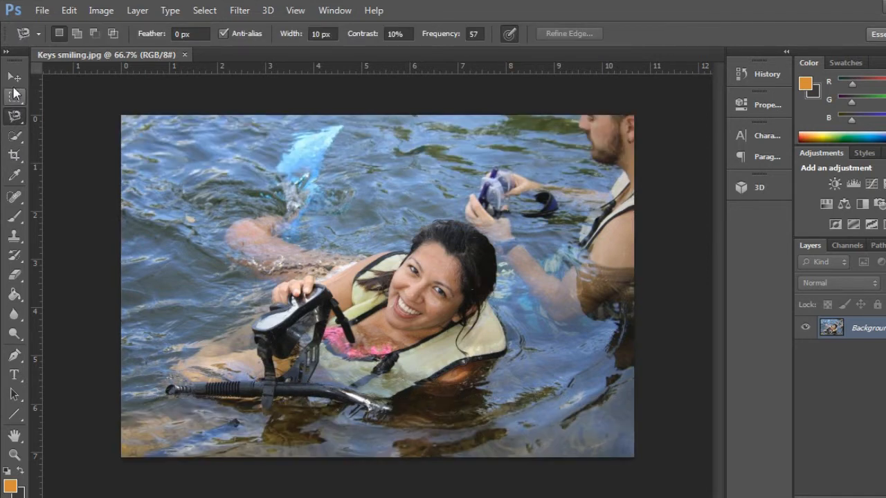
click(15, 78)
click(14, 96)
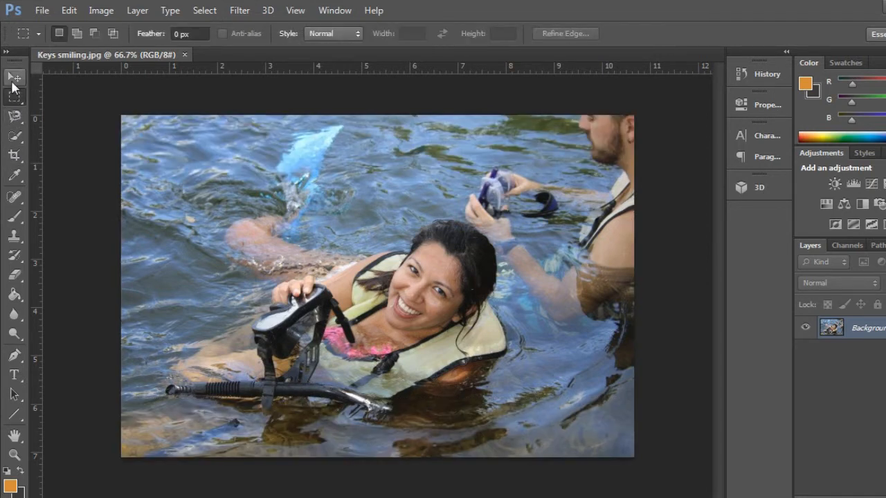
click(14, 156)
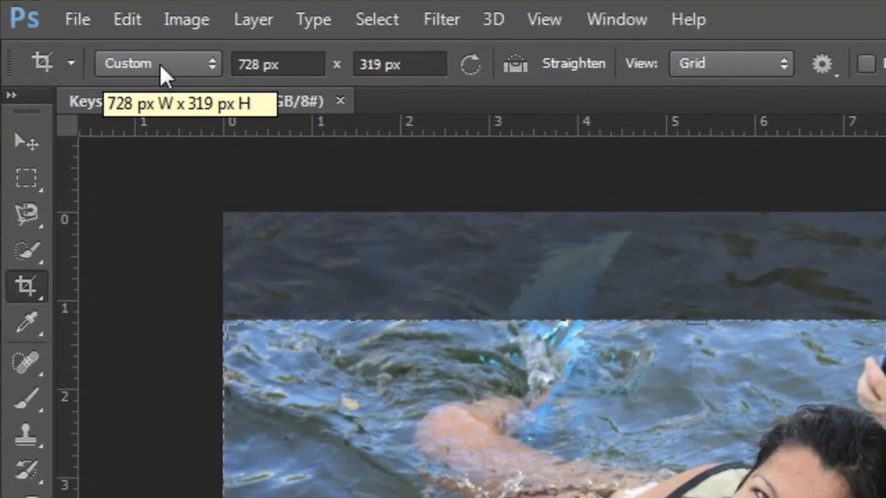
click(162, 63)
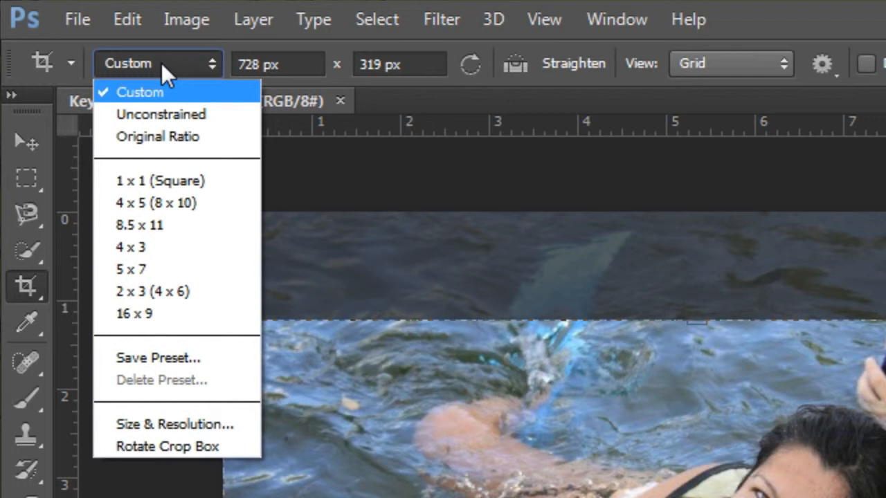
click(294, 62)
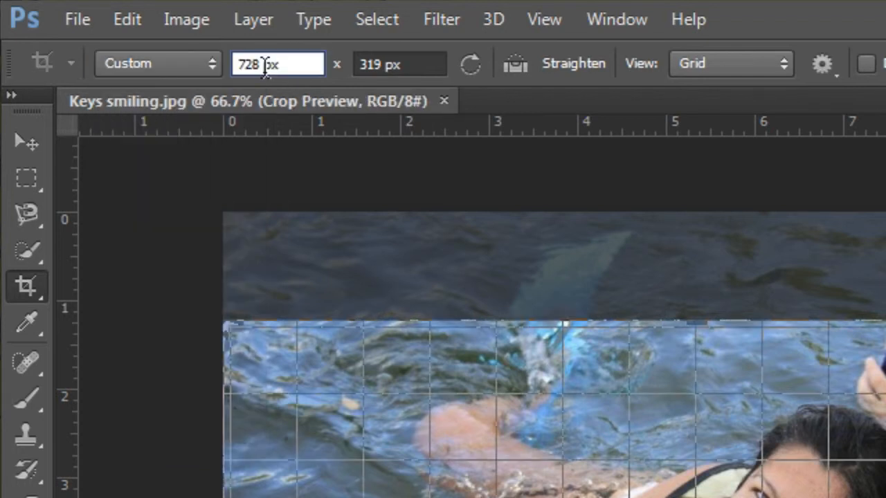
click(406, 64)
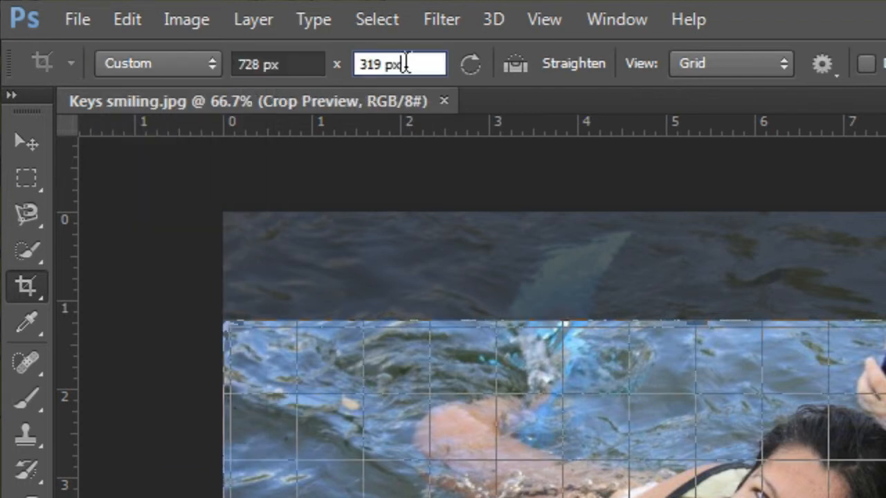
click(284, 65)
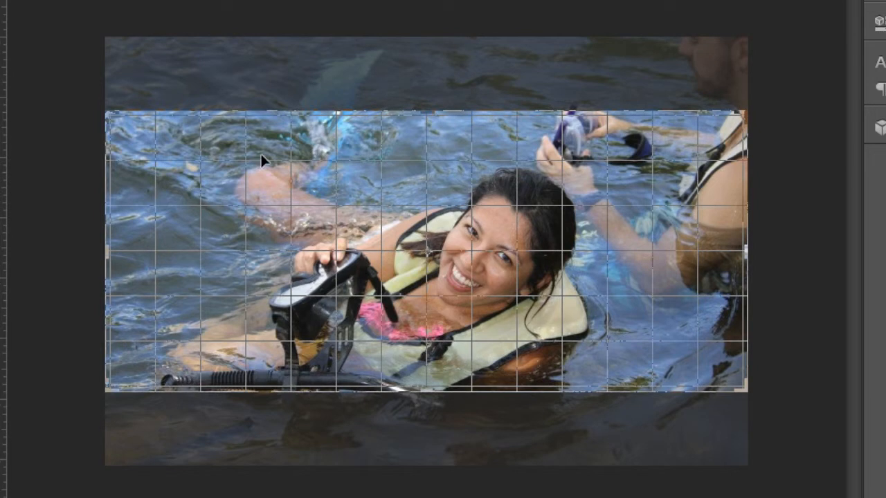
drag(272, 153, 200, 138)
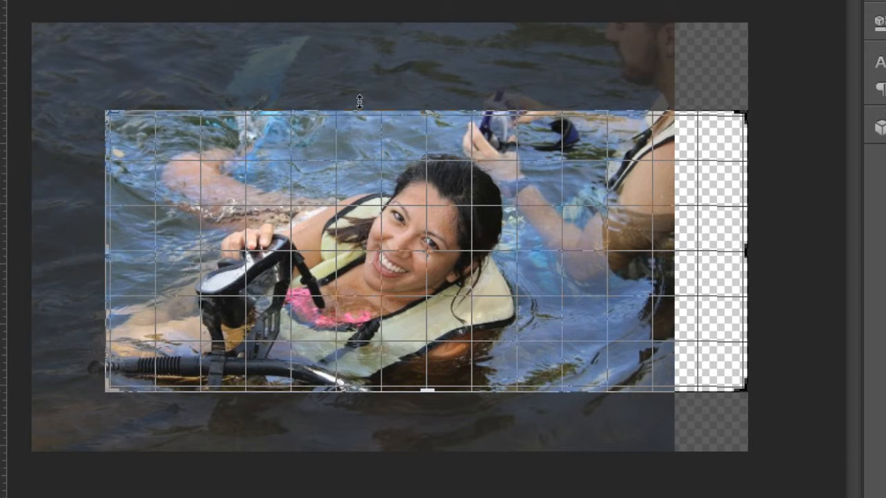
key(ctrl+z)
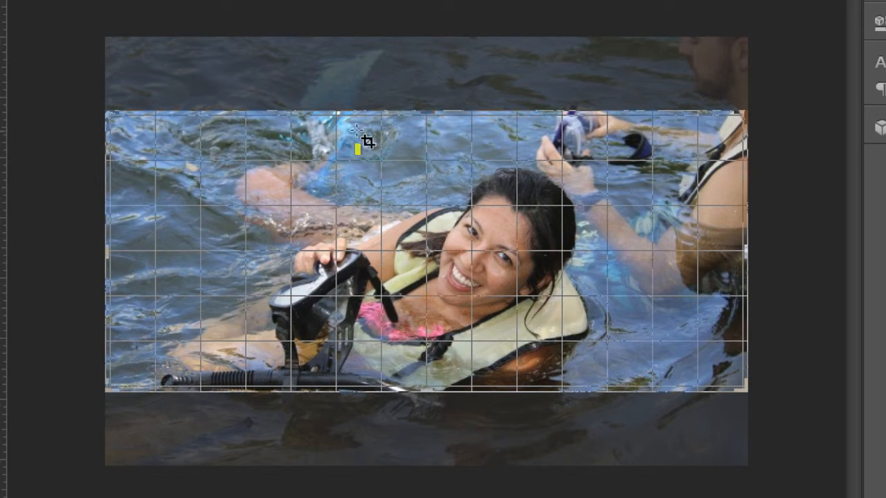
drag(358, 142, 374, 185)
key(ctrl+z)
- Shift the photo slightly upward inside the crop frame without rotating it, and apply the crop
drag(376, 179, 374, 168)
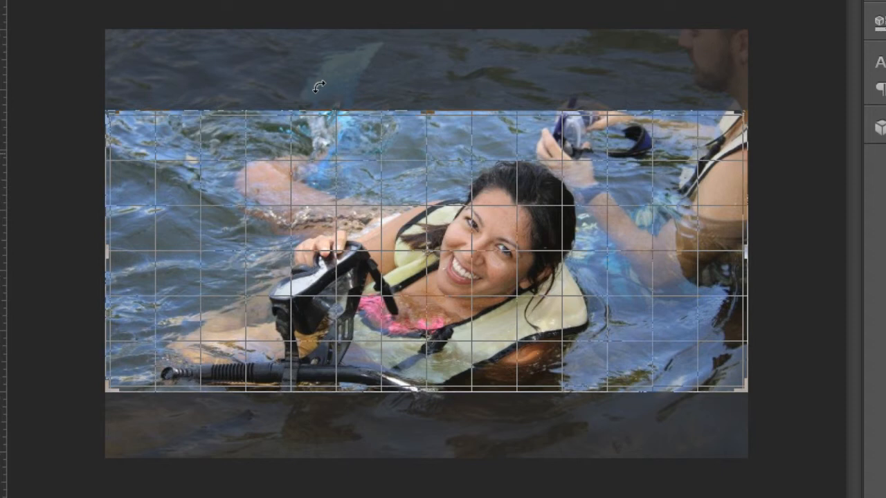
drag(322, 77, 484, 66)
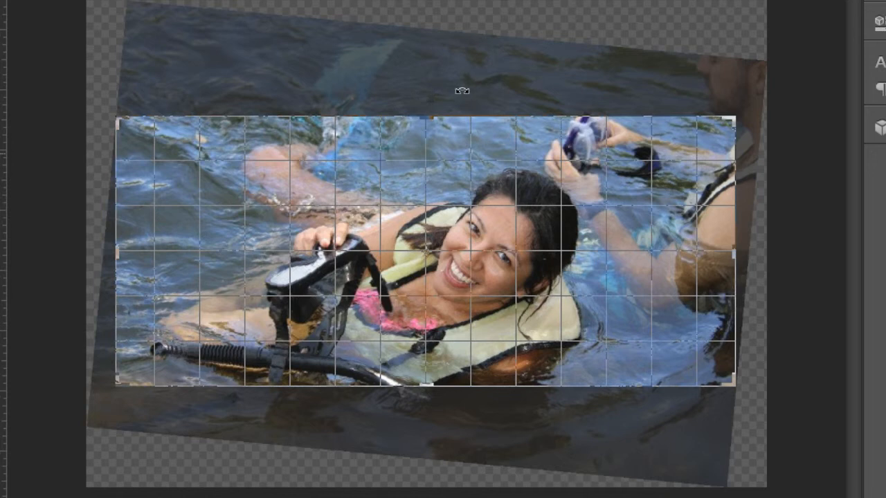
key(ctrl+z)
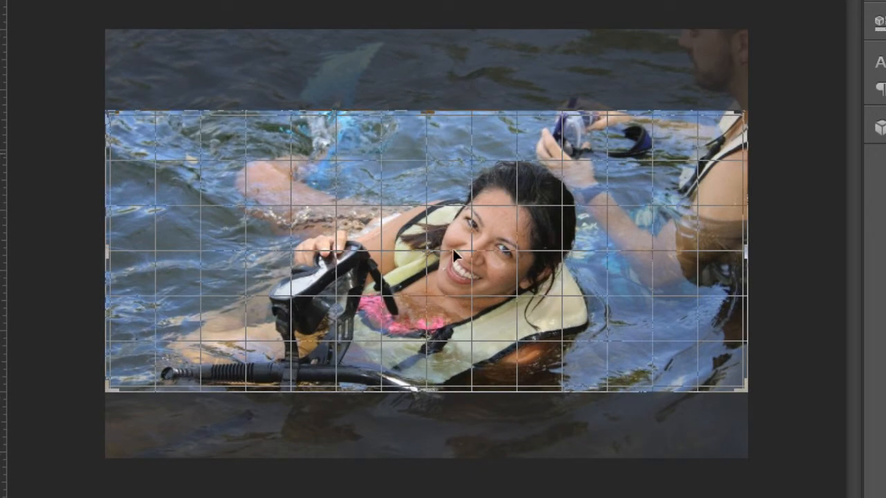
drag(452, 249, 453, 241)
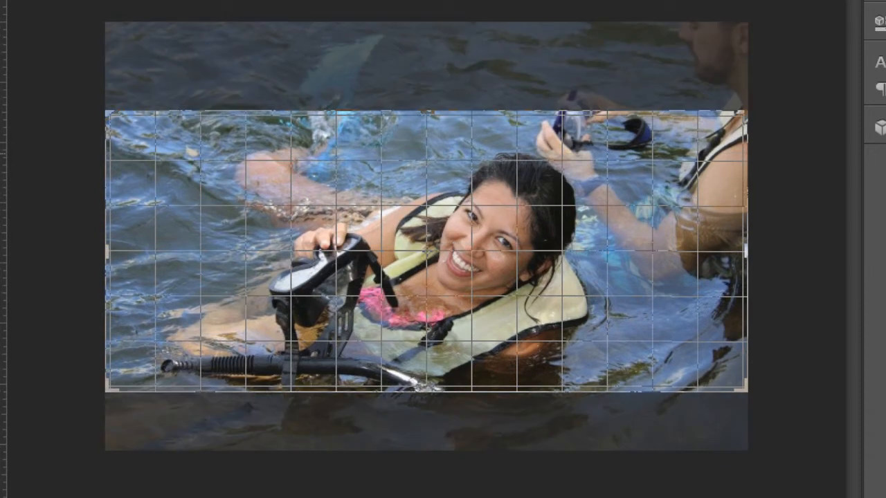
key(Return)
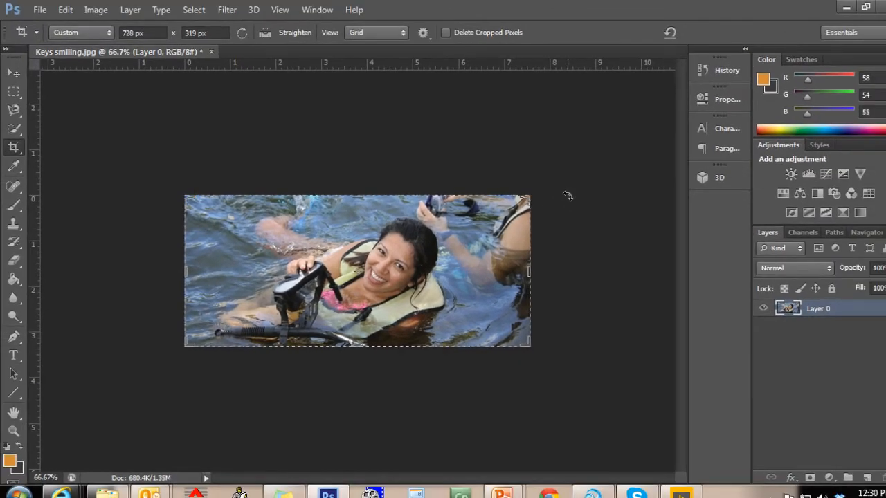
- View the cropped photo at 100% and save it to the Desktop as JPEG Keys smiling.jpg with quality 10 (Maximum)
key(ctrl+plus)
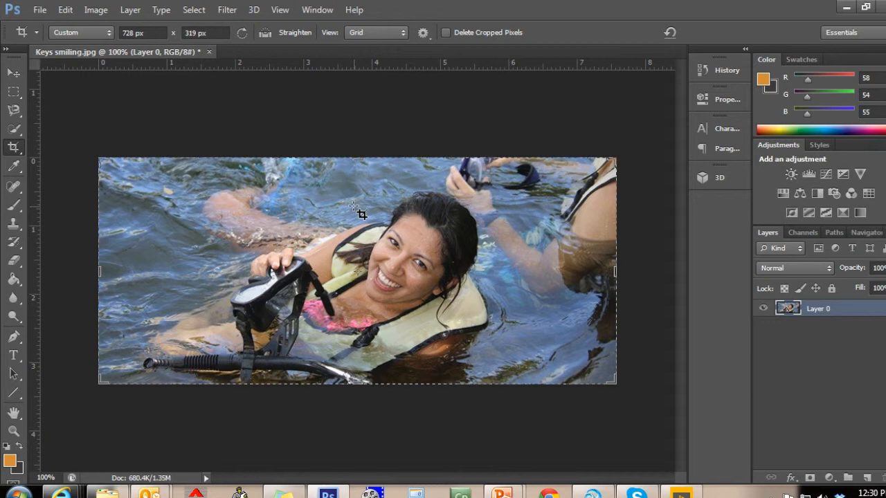
click(40, 10)
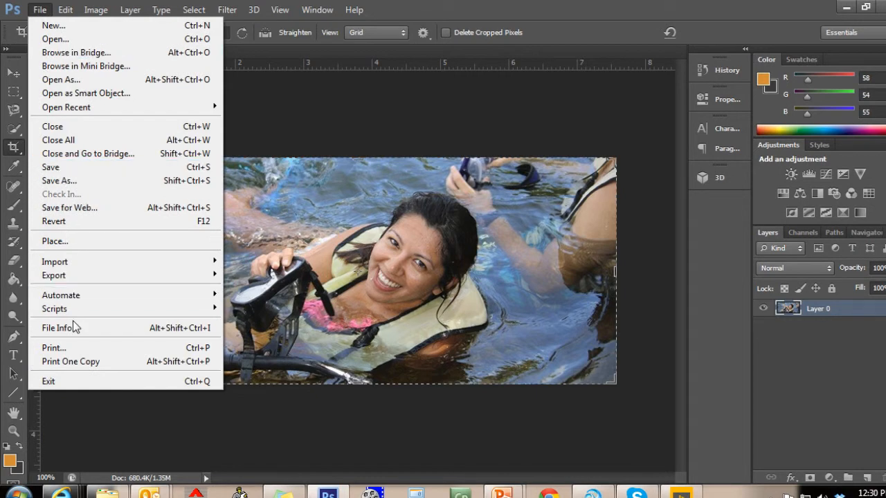
click(71, 182)
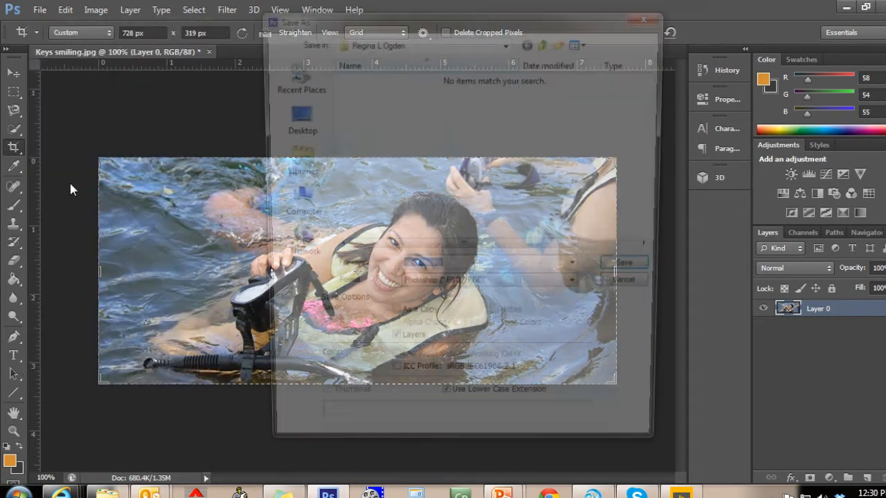
click(433, 292)
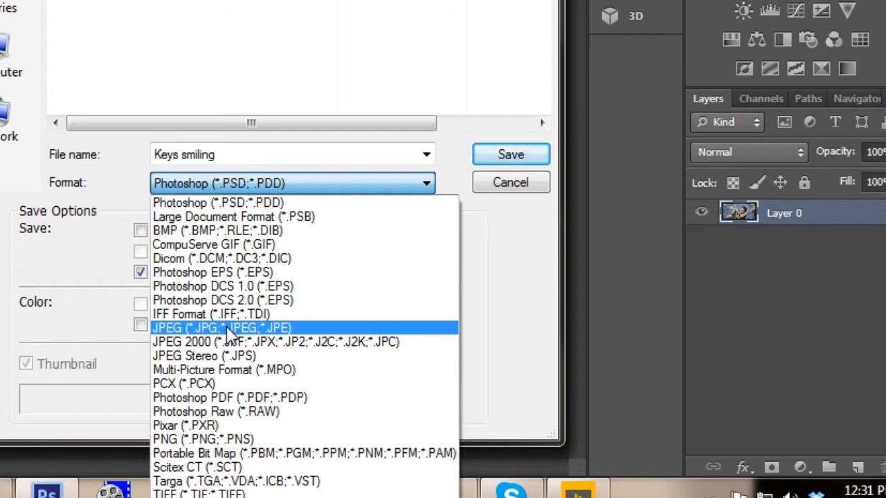
click(229, 329)
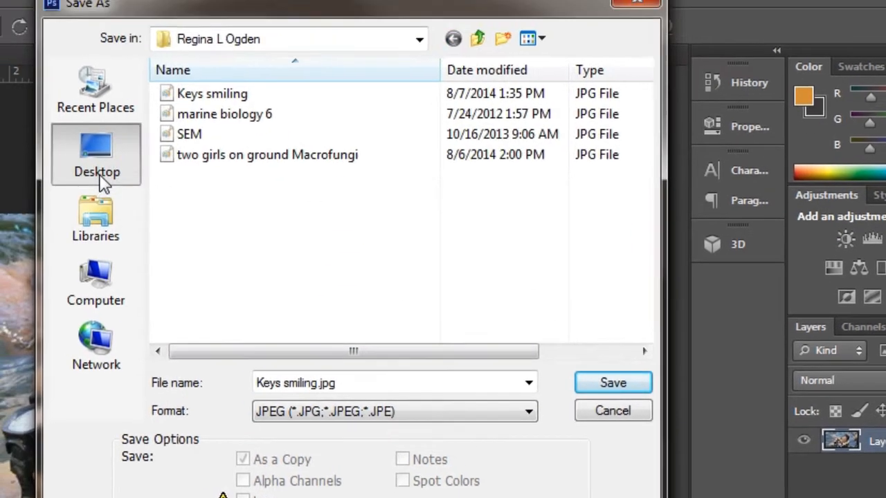
click(101, 178)
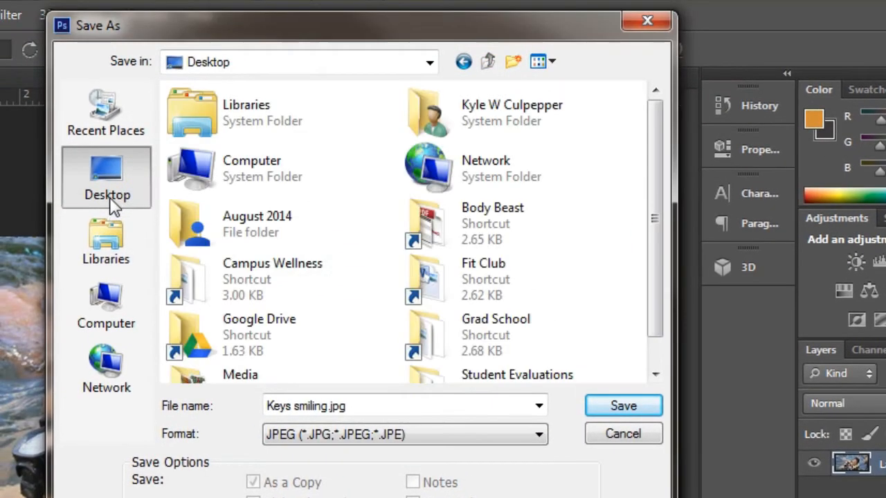
click(635, 414)
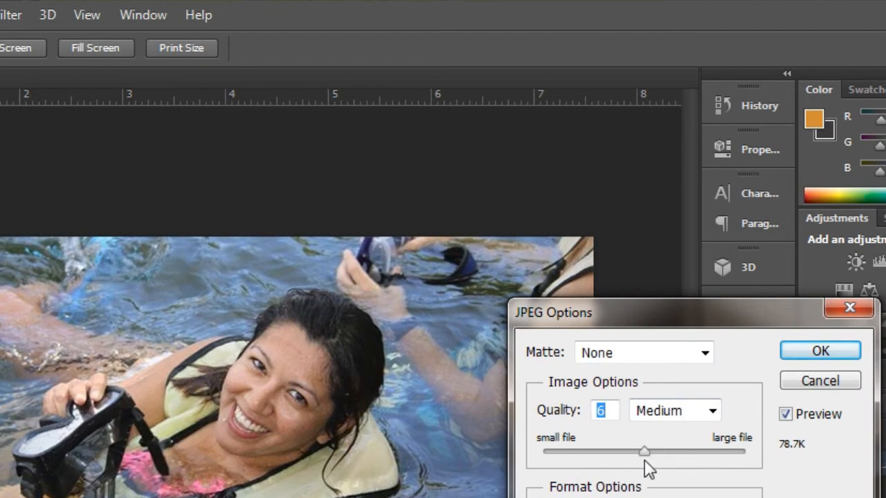
drag(645, 454, 715, 449)
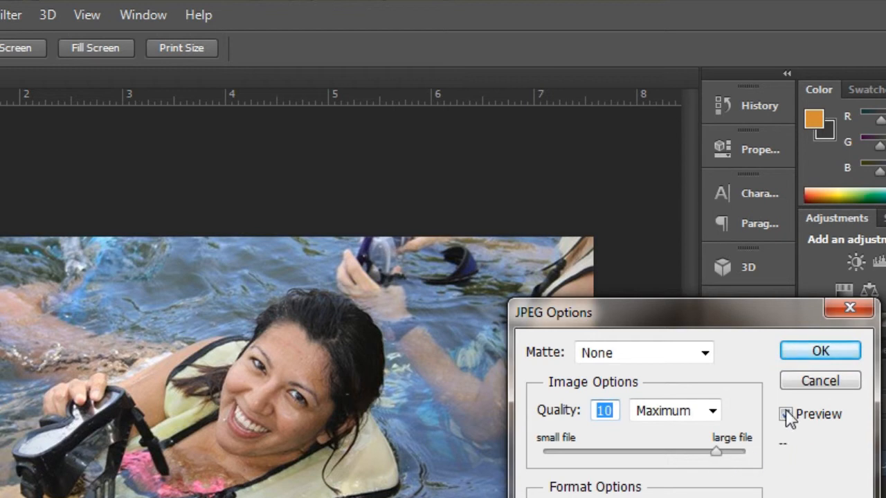
click(803, 358)
- Exit the PowerPoint slide show to the desktop and select the saved Keys smiling image
key(c)
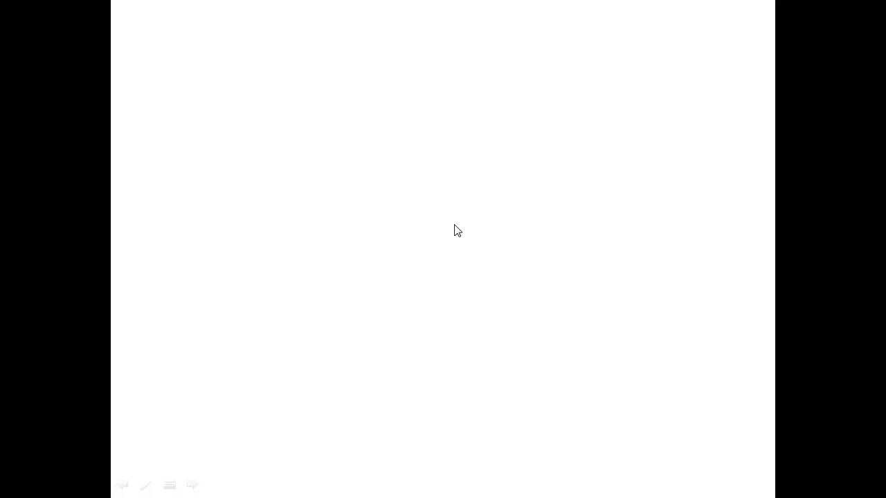
click(825, 130)
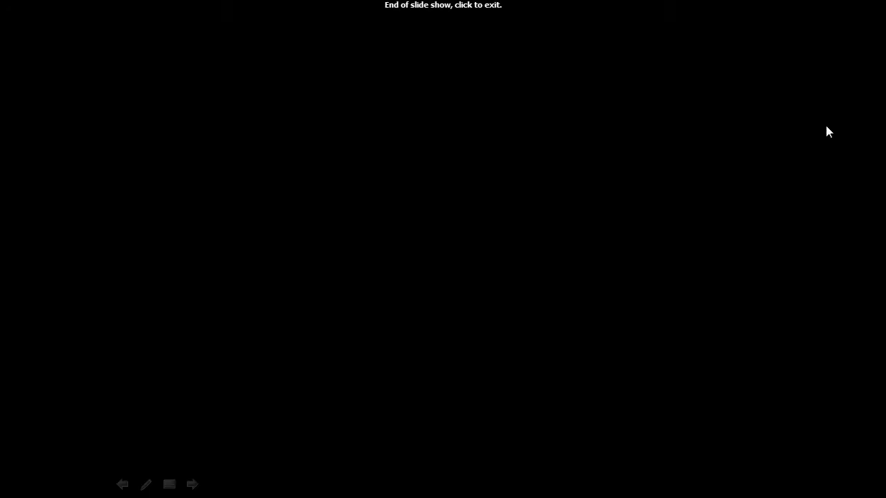
click(824, 132)
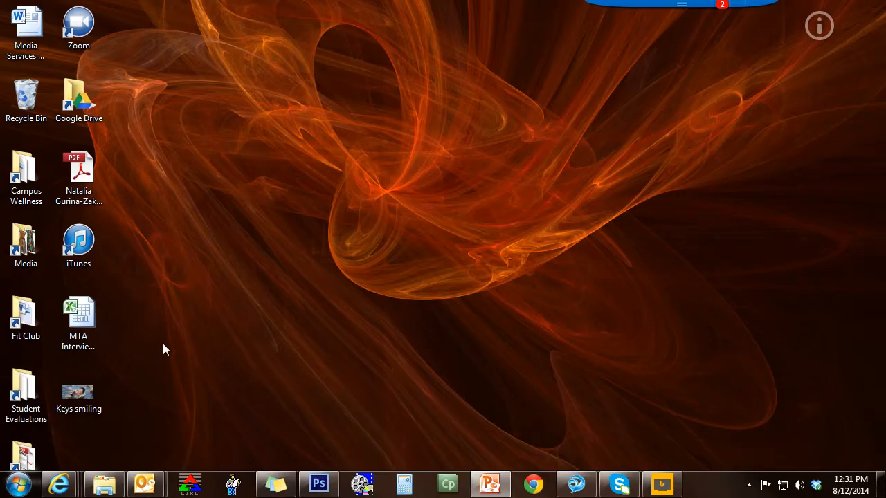
click(97, 403)
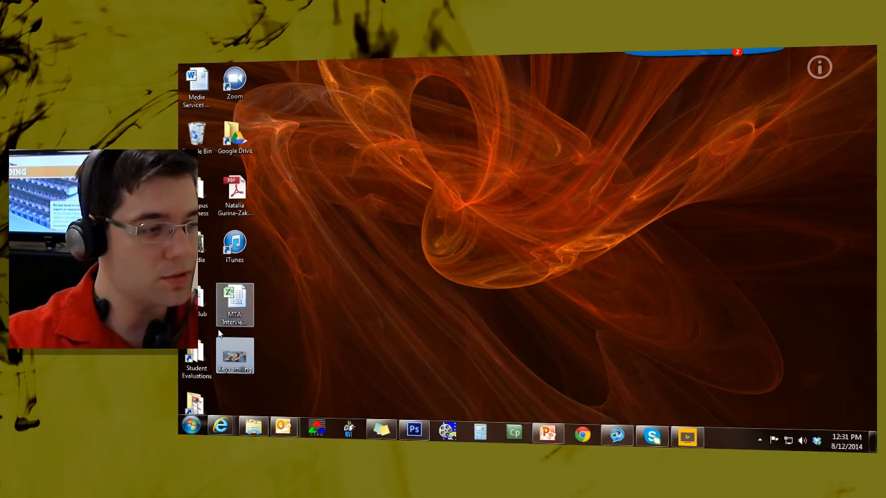
- Switch to the Cascade CMS Guides page in Internet Explorer and look over its introduction, guides and assistance links
click(225, 424)
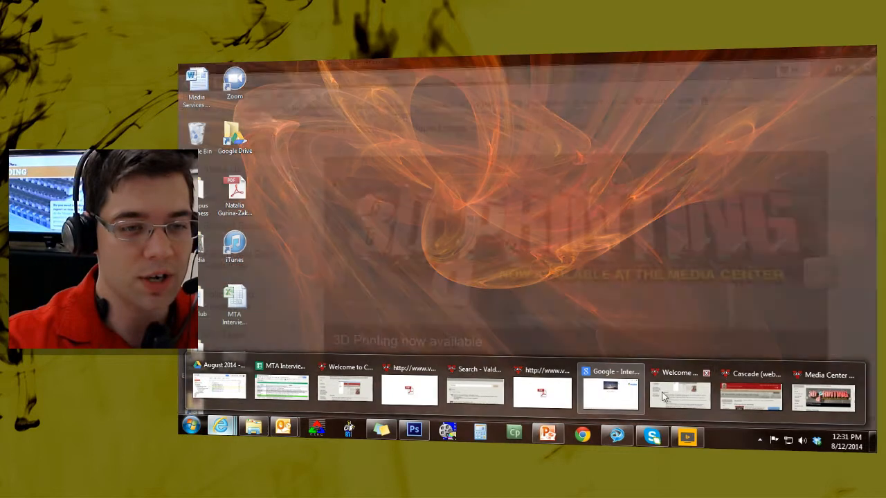
click(662, 396)
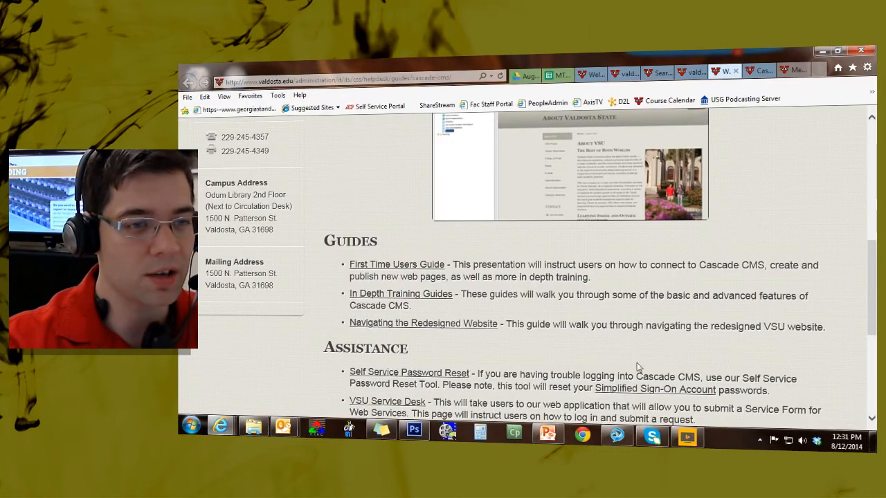
scroll(631, 351, down, 2)
scroll(621, 350, up, 8)
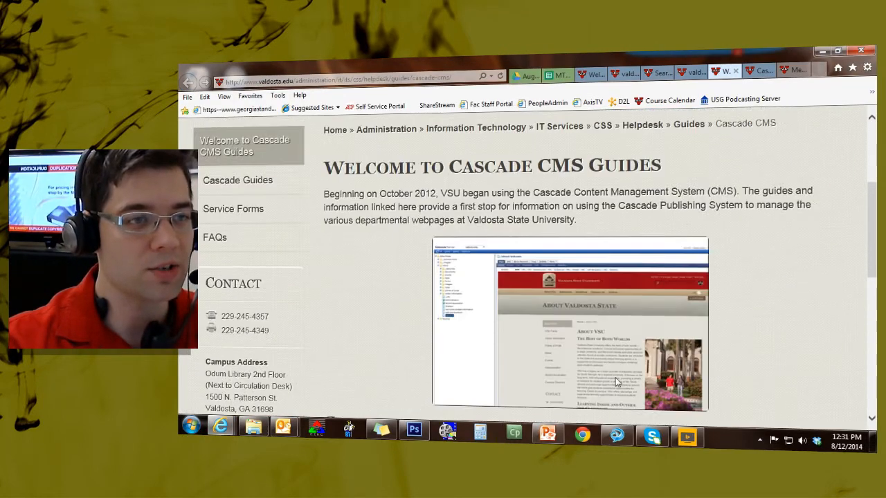
scroll(685, 332, down, 1)
scroll(725, 337, down, 1)
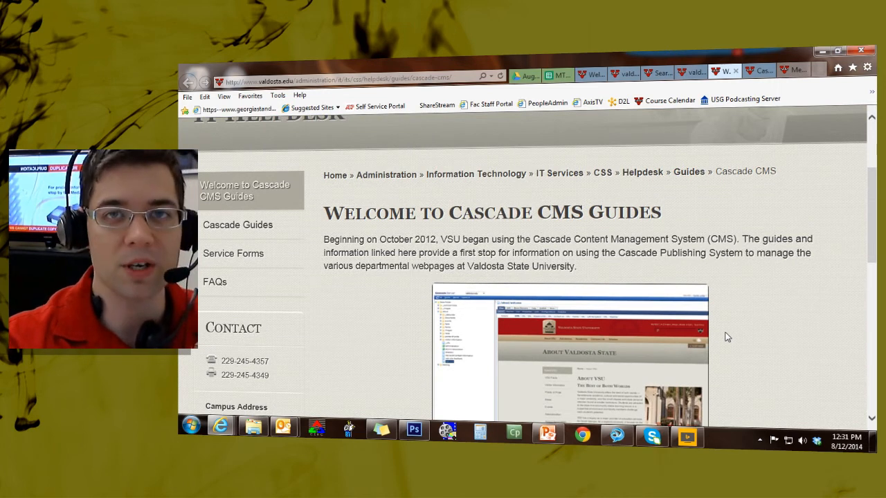
scroll(726, 337, down, 1)
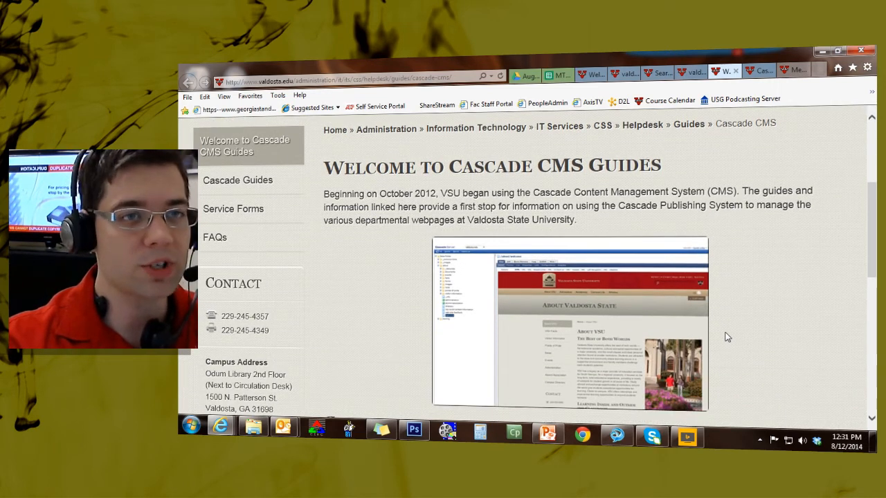